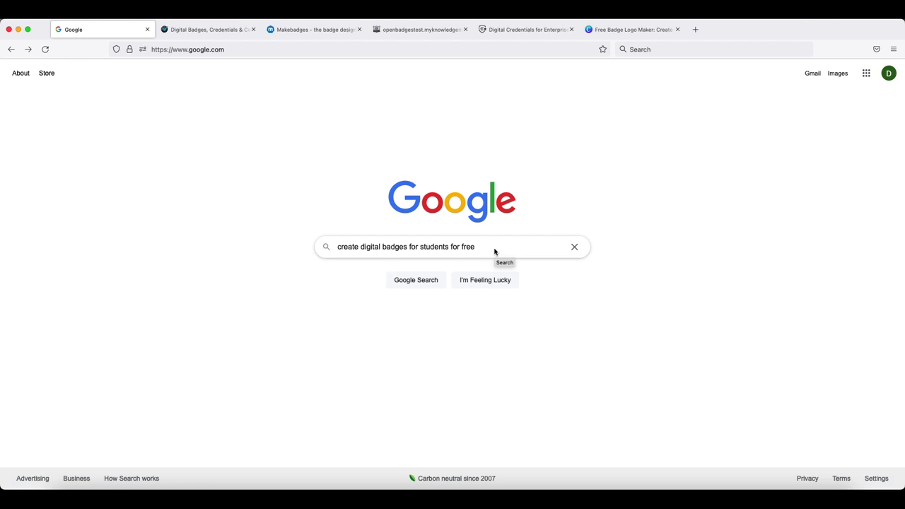
Step: Browse the BadgeCert, Makebadges, openbadges.me Classic Badge Designer and Badge List sites in turn
click(222, 30)
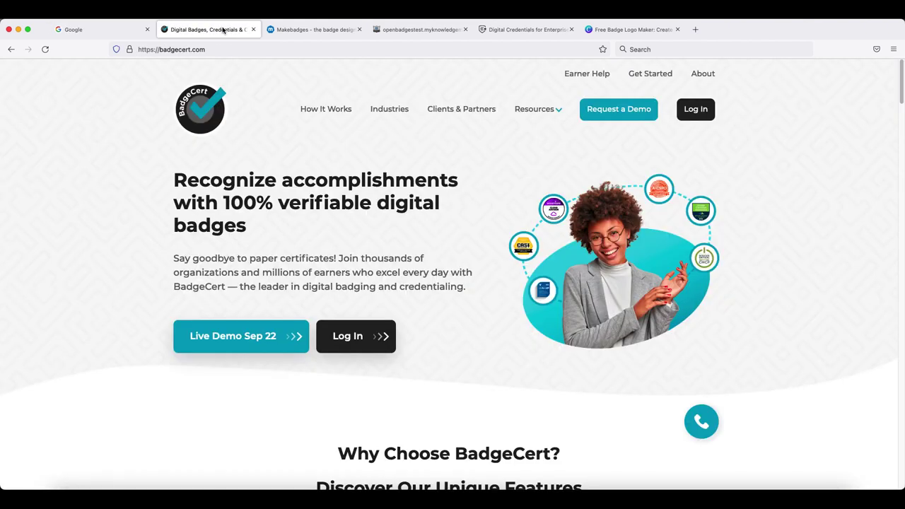
click(298, 31)
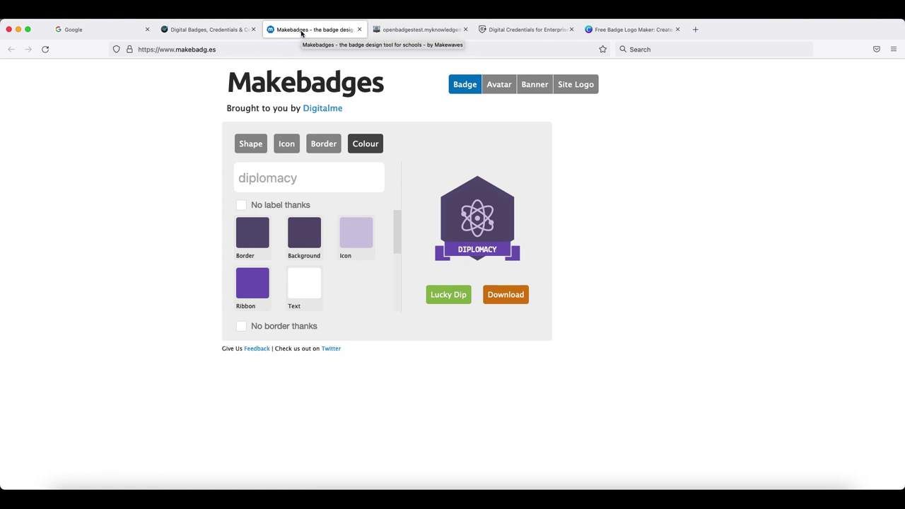
click(412, 29)
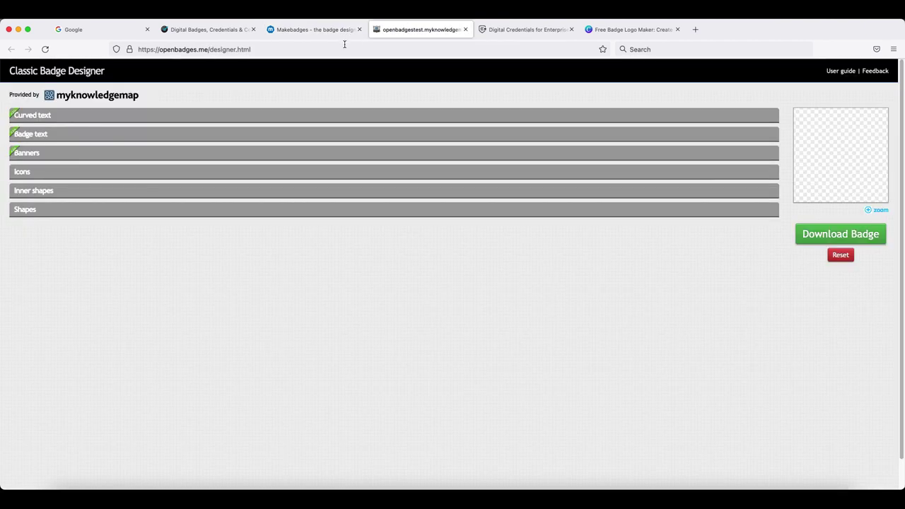
click(508, 34)
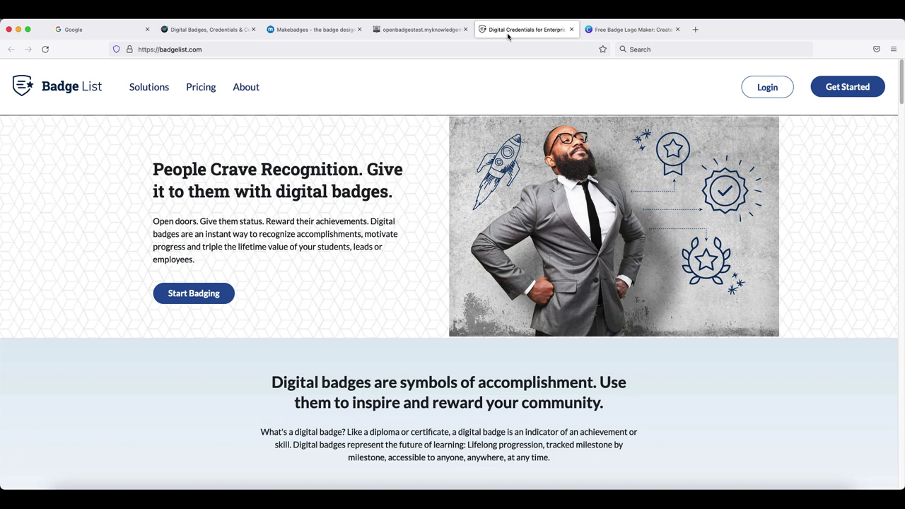
Step: Choose 'Design a badge' instead of uploading an image, opening the BadgeBuilder background shapes
click(615, 31)
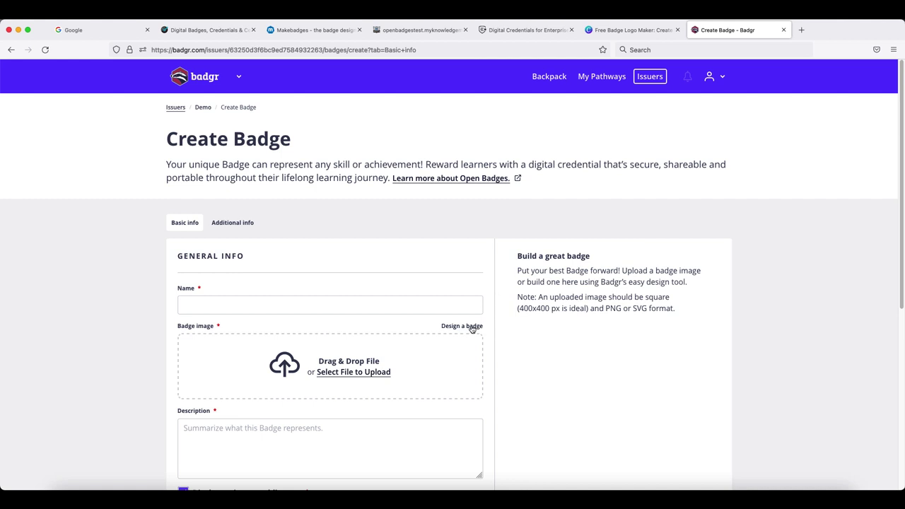
click(472, 329)
scroll(486, 352, down, 2)
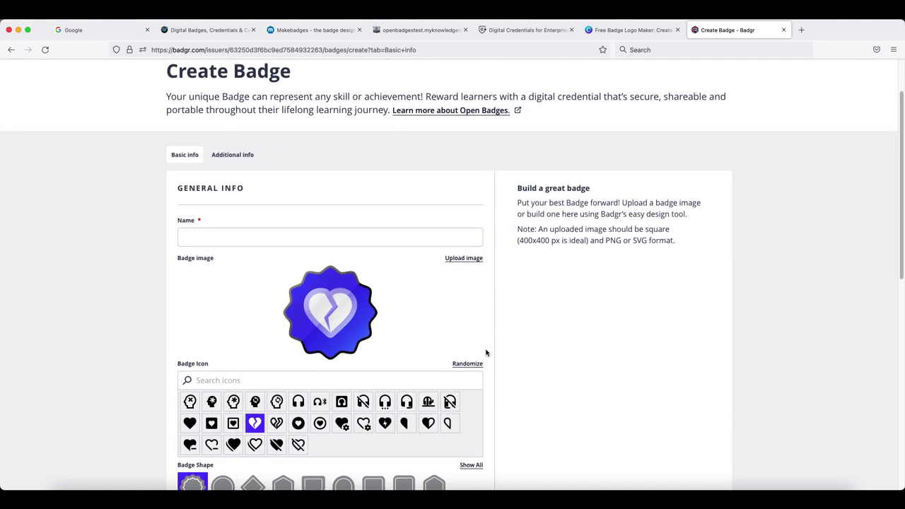
scroll(486, 353, down, 4)
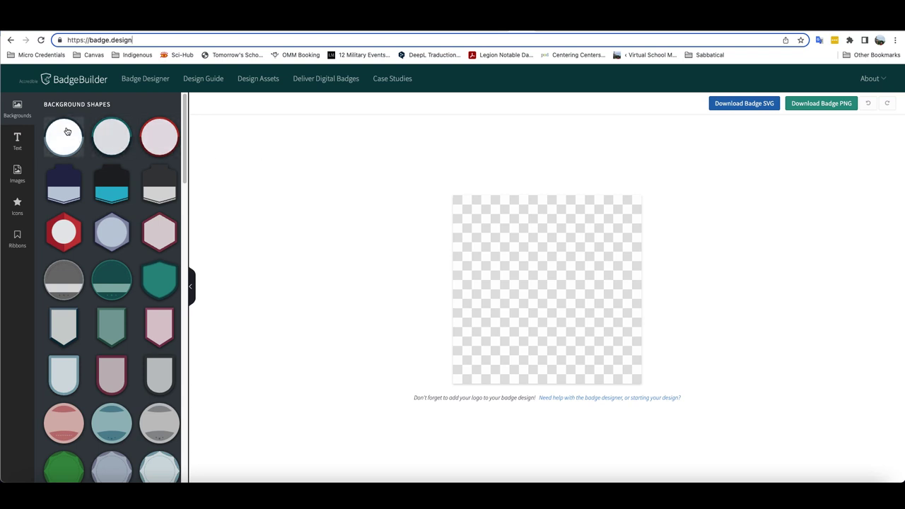
Step: Review the Text, Images, Icons and Ribbons panels, then return to Background Shapes
scroll(80, 175, down, 5)
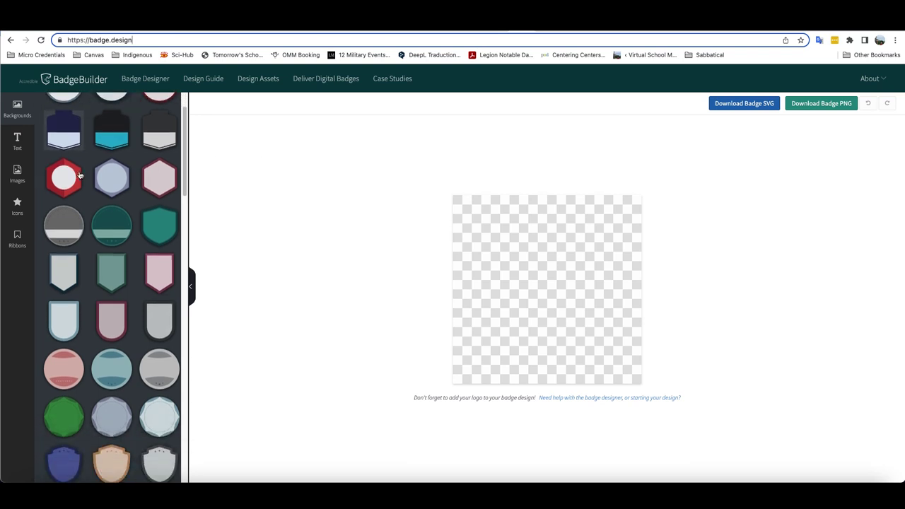
scroll(80, 175, down, 4)
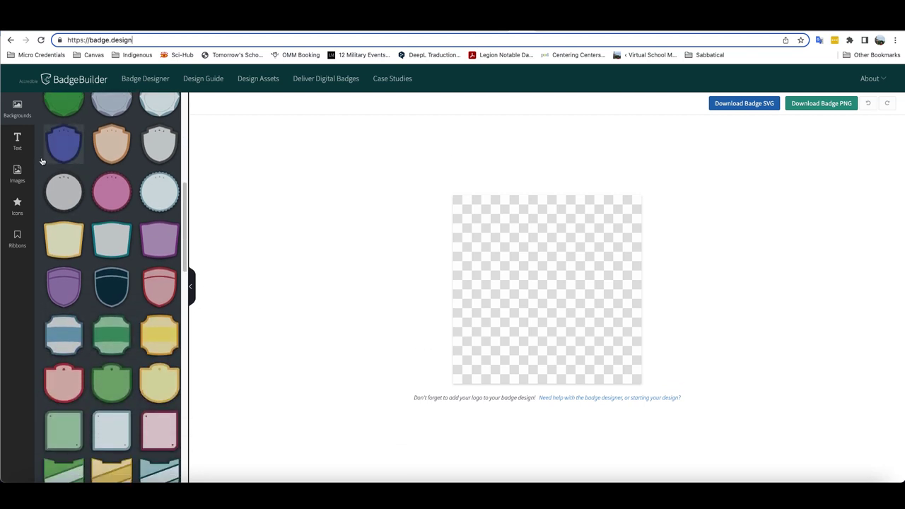
click(17, 142)
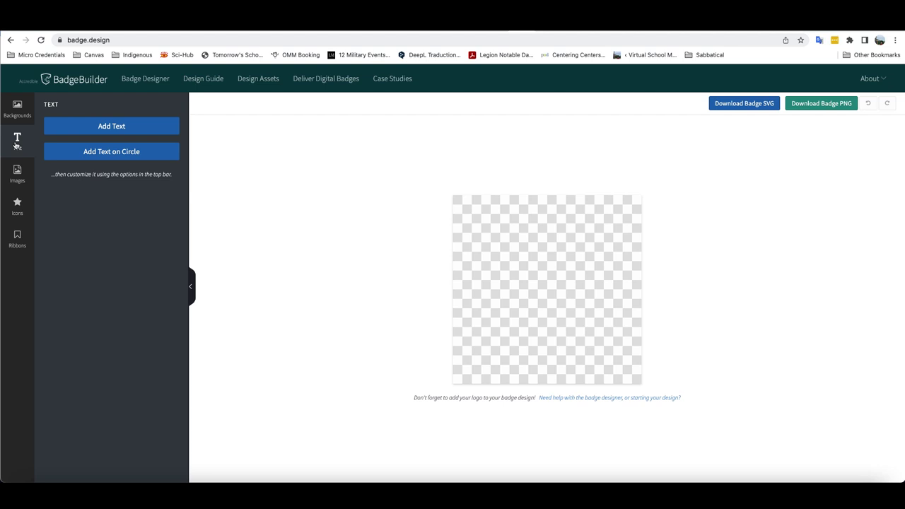
click(17, 173)
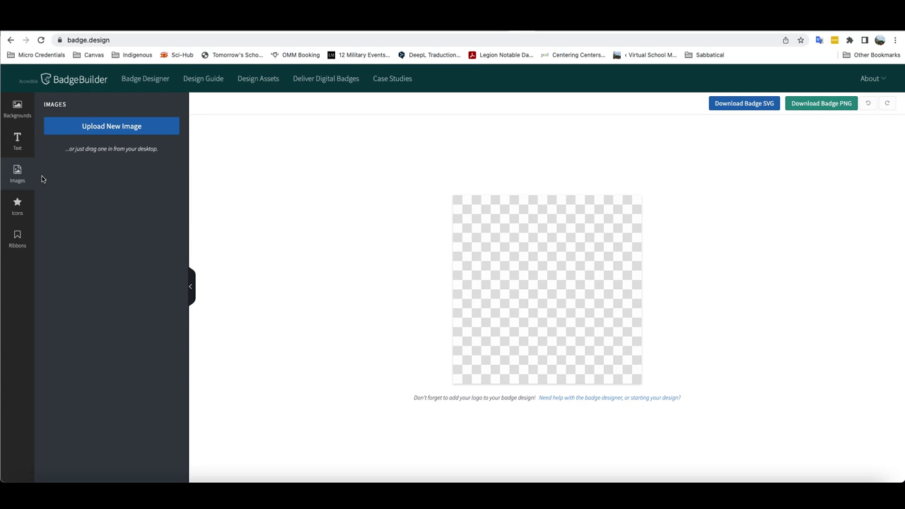
click(17, 208)
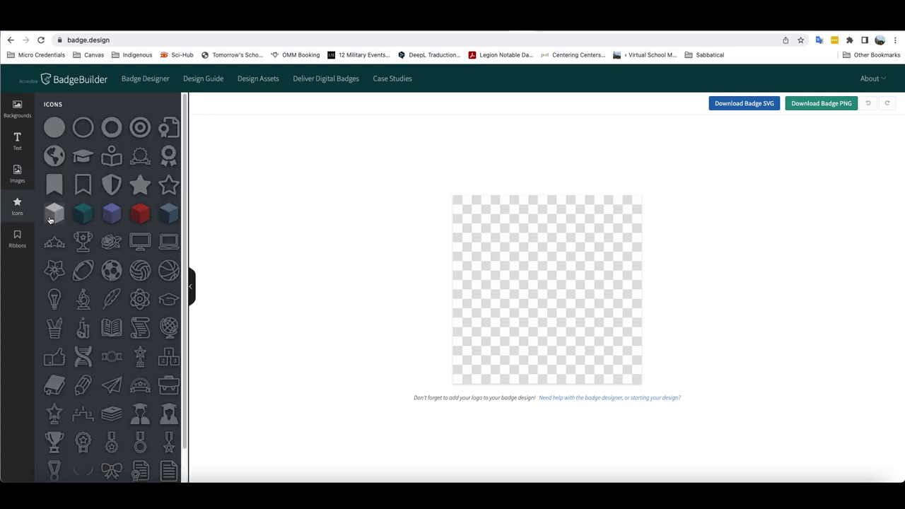
scroll(69, 228, down, 1)
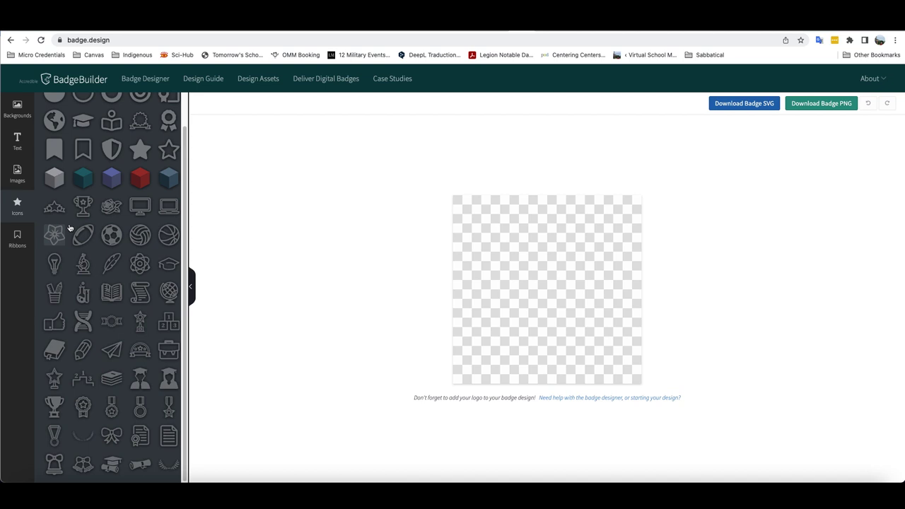
click(18, 241)
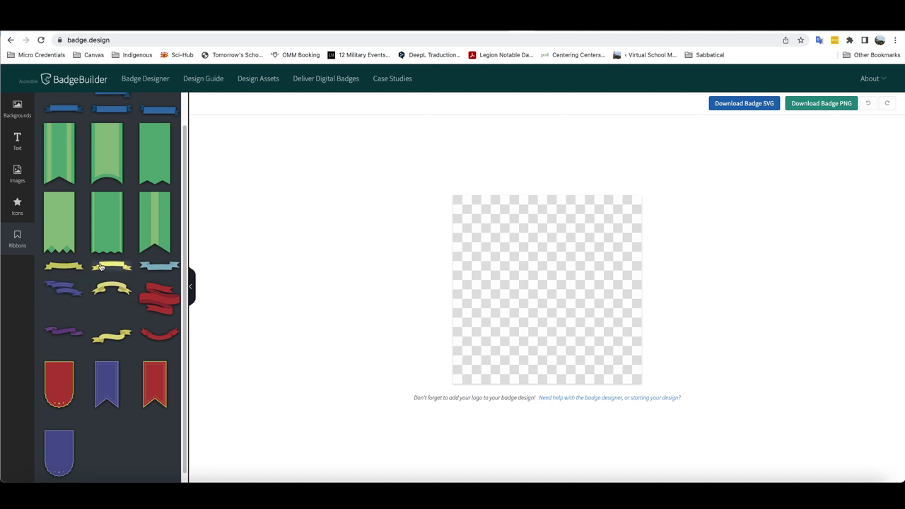
scroll(65, 262, up, 2)
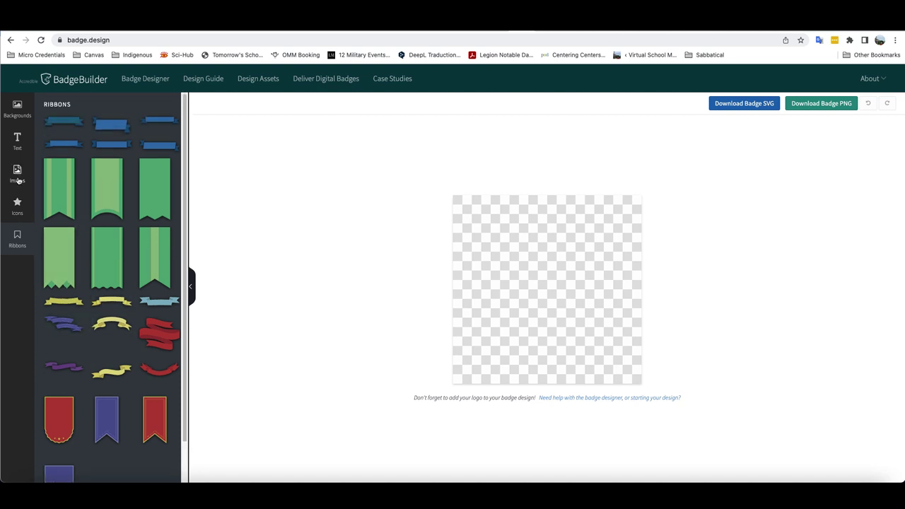
click(18, 113)
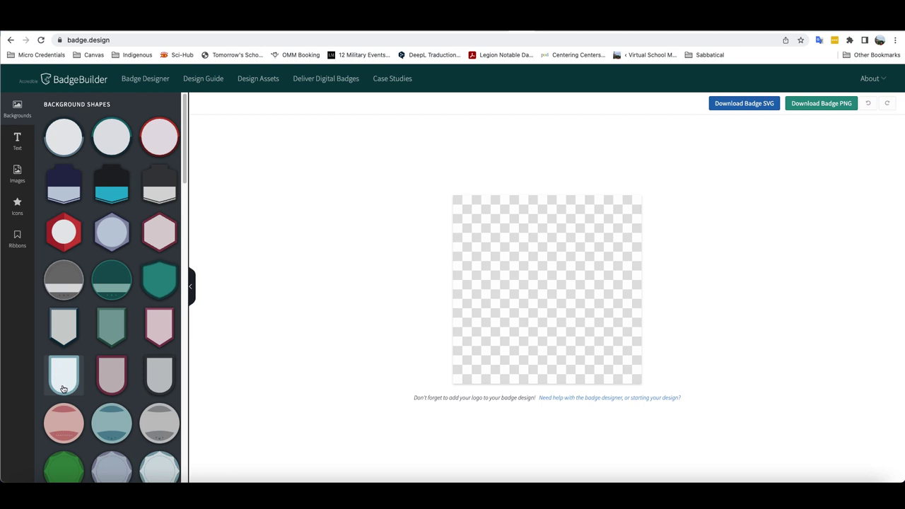
Step: Add the pink circular background shape and stretch it to fill the whole canvas
scroll(63, 417, down, 1)
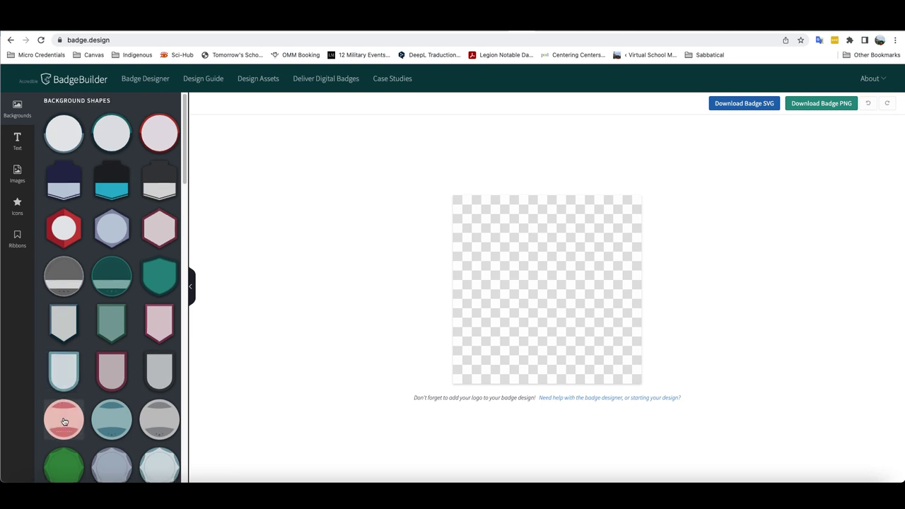
double_click(63, 422)
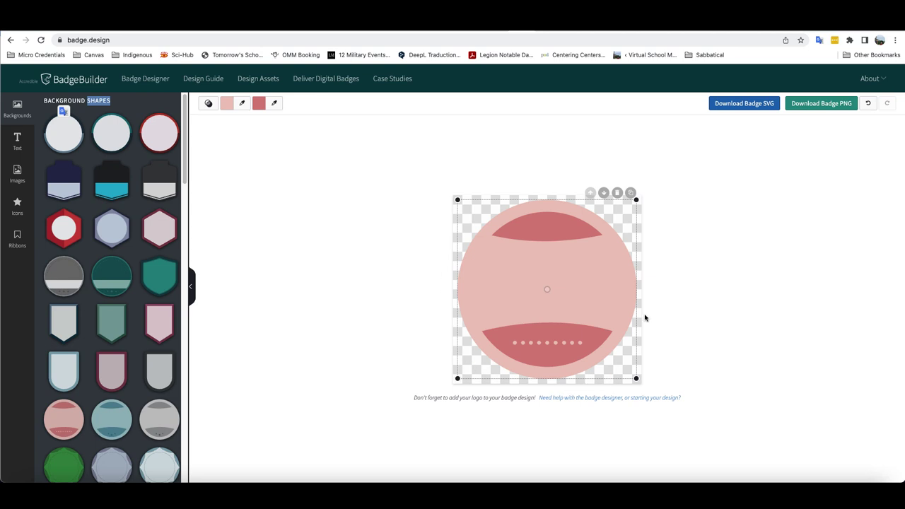
drag(637, 200, 641, 195)
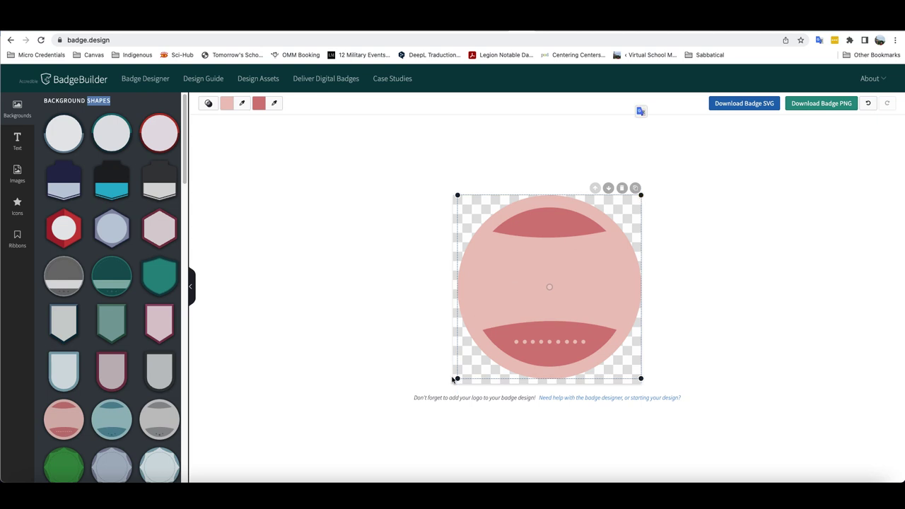
drag(458, 379, 454, 382)
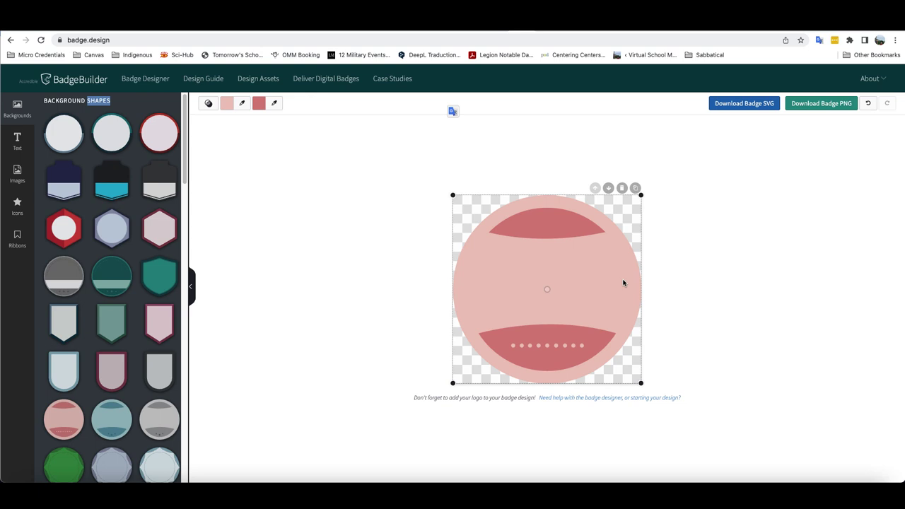
Step: Add a text box and replace 'Your Text Here' with 'Module 1' on the badge
click(17, 139)
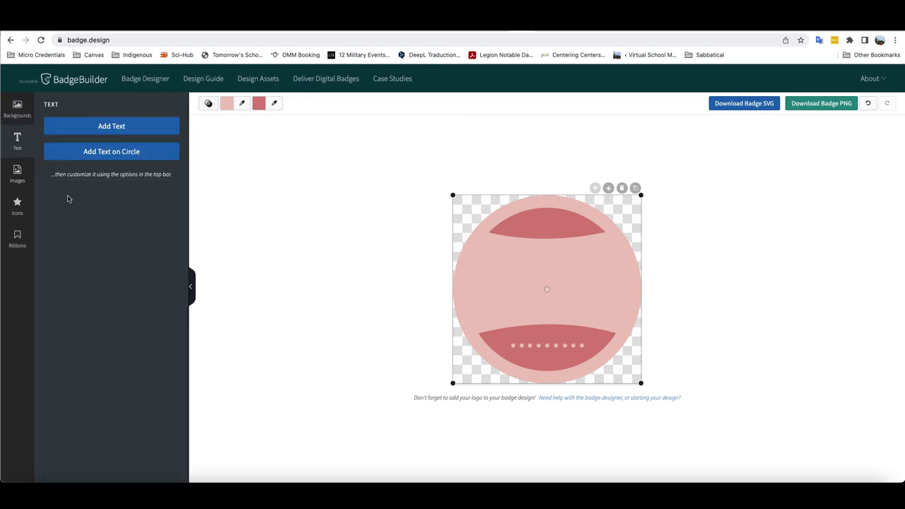
click(113, 127)
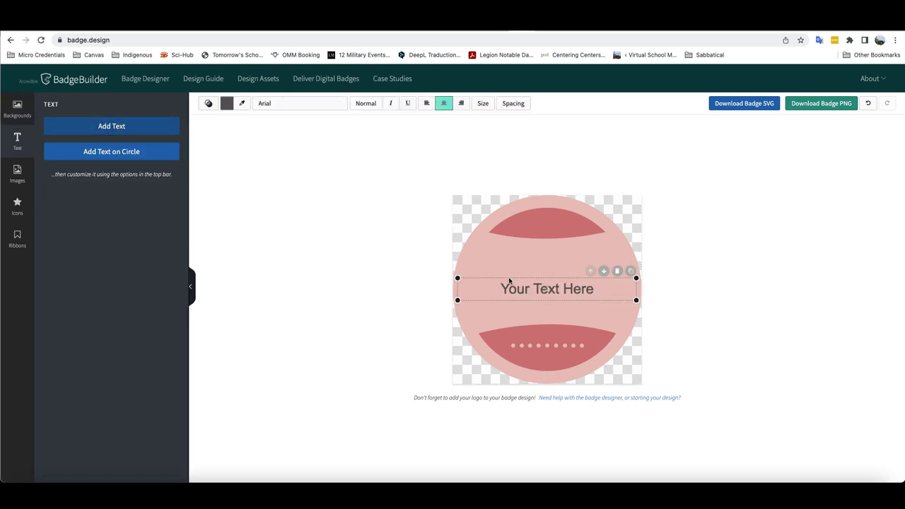
double_click(551, 289)
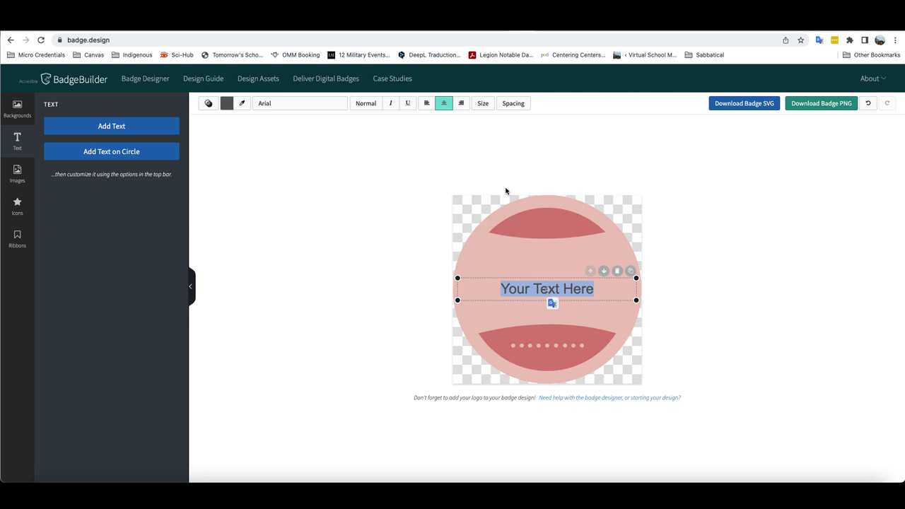
text(Module )
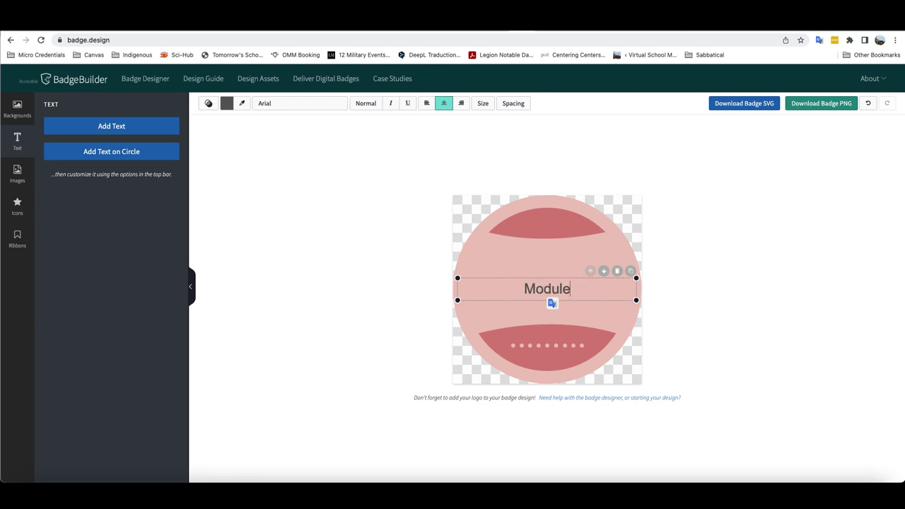
text(1)
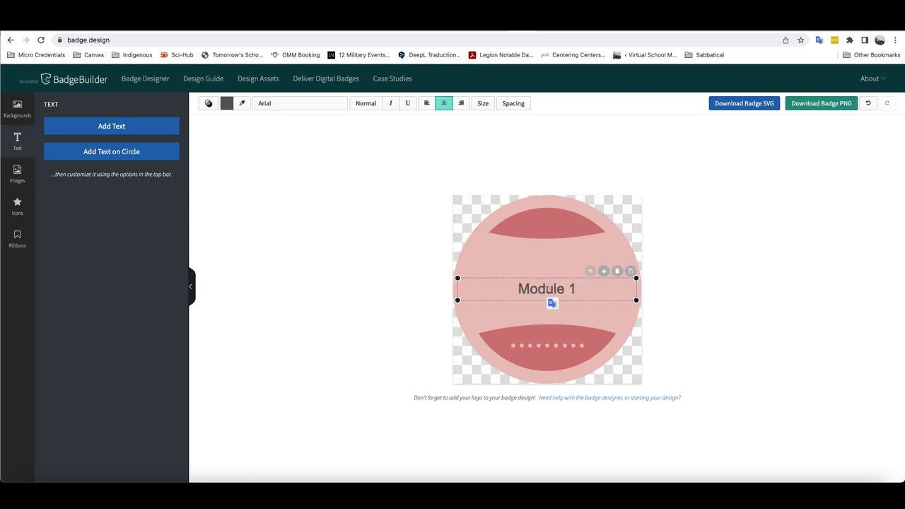
click(699, 232)
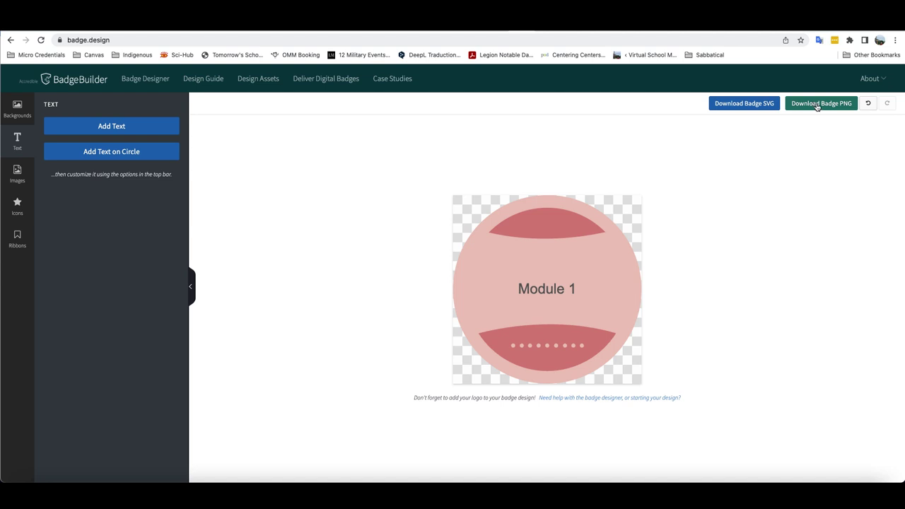
Step: Request the PNG download, entering an e-mail address in the Download Badge dialog
click(817, 106)
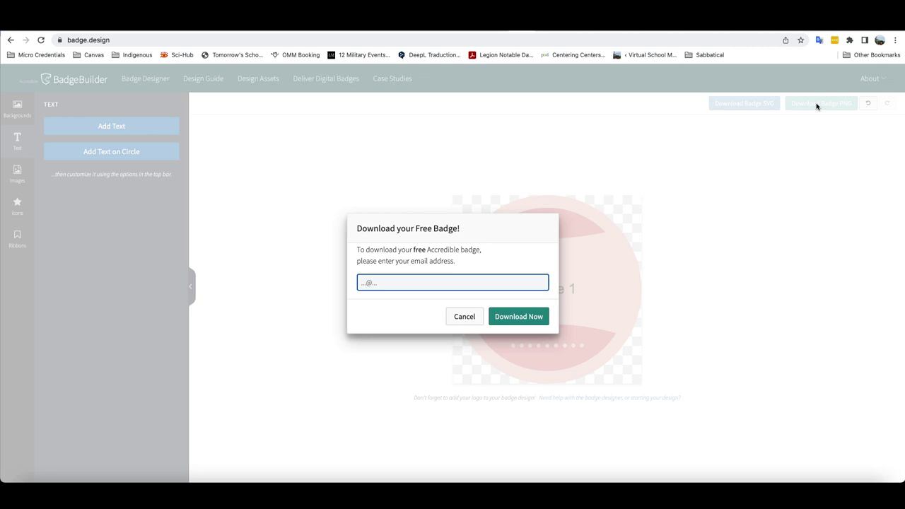
click(529, 317)
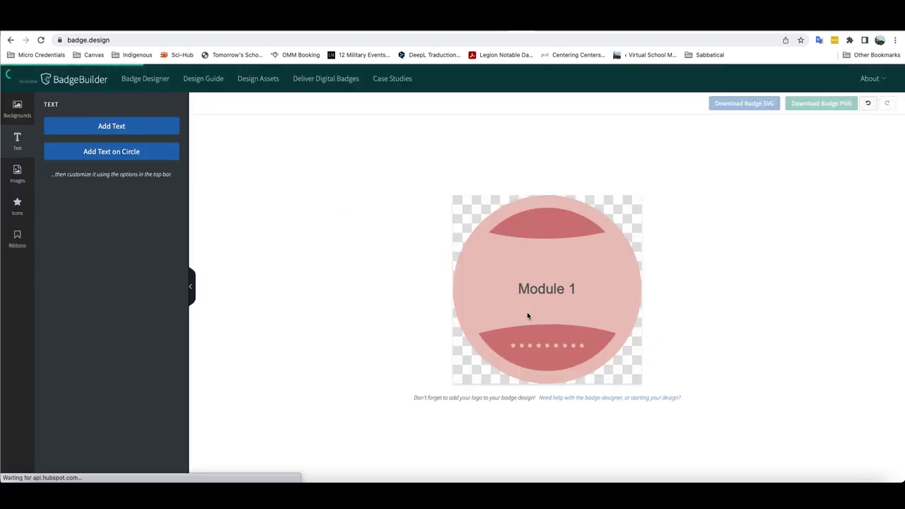